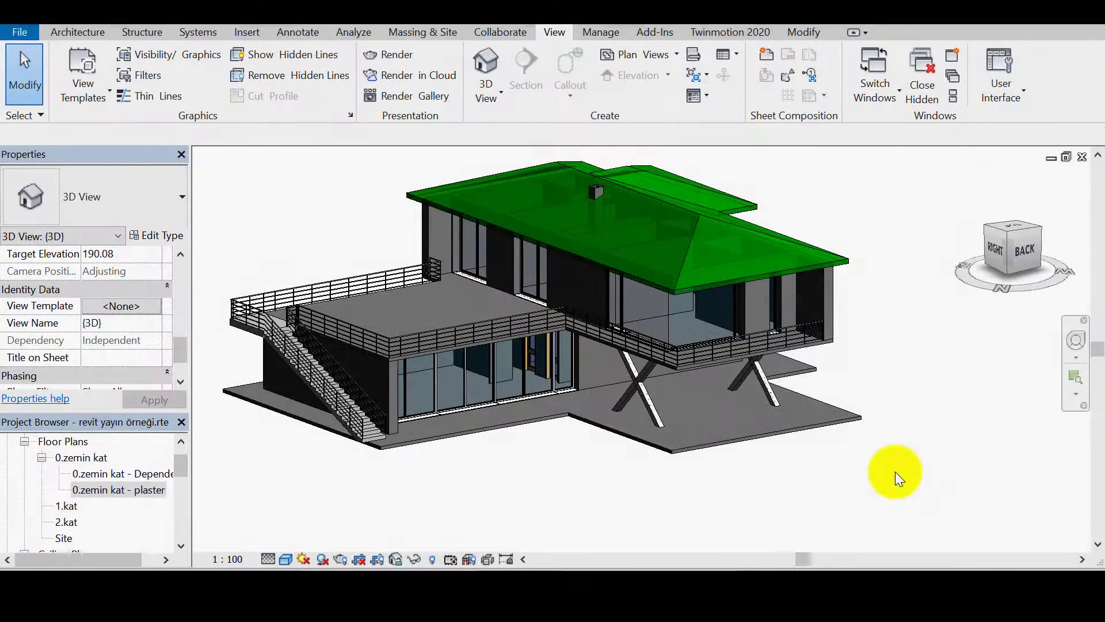
- Pan the house across the 3D view and close the orientation menu unchanged
middle_drag(887, 375, 905, 378)
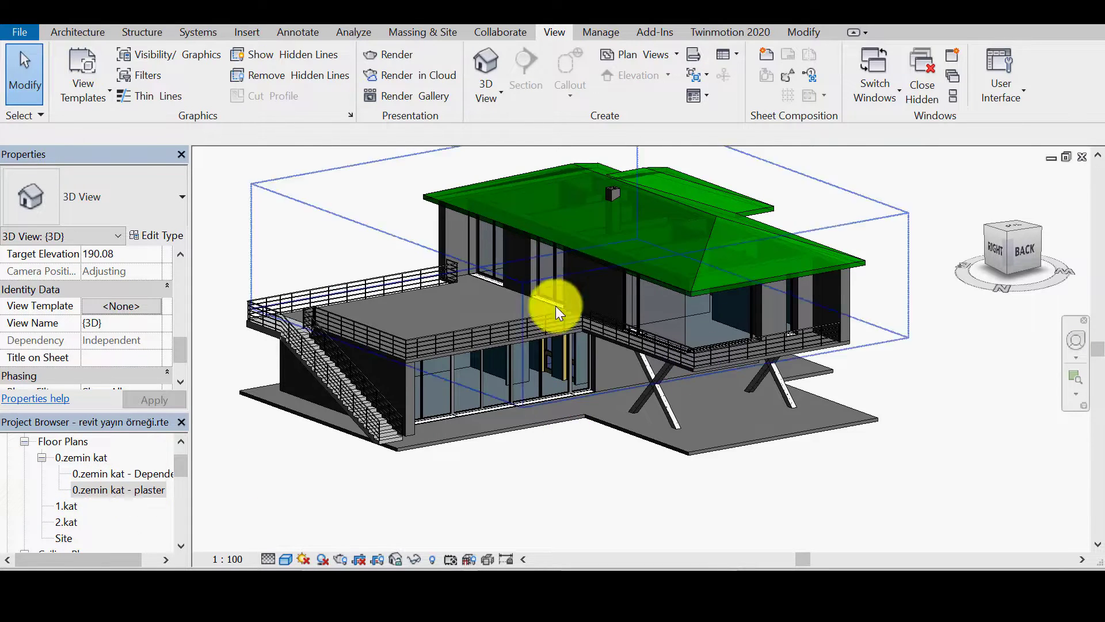
middle_drag(574, 306, 585, 315)
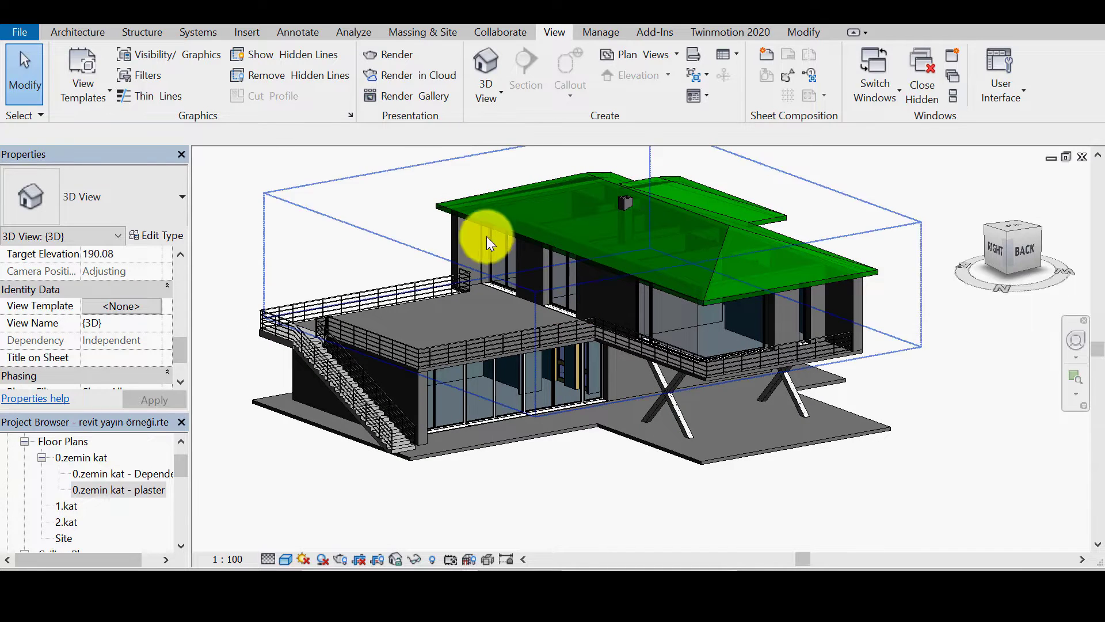
right_click(1001, 251)
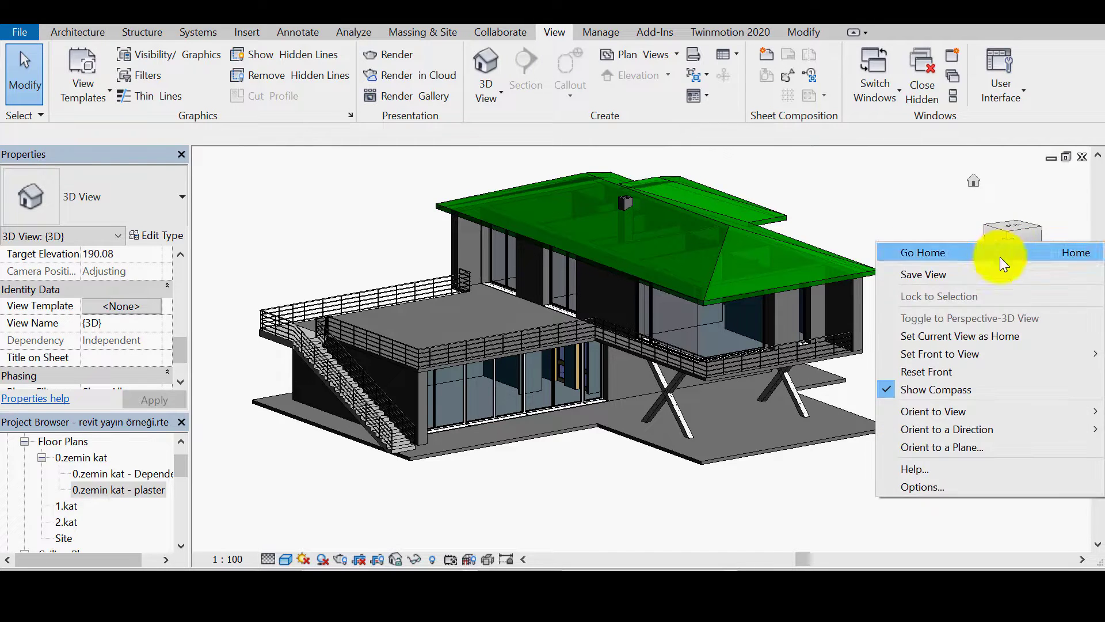
mouse_move(941, 429)
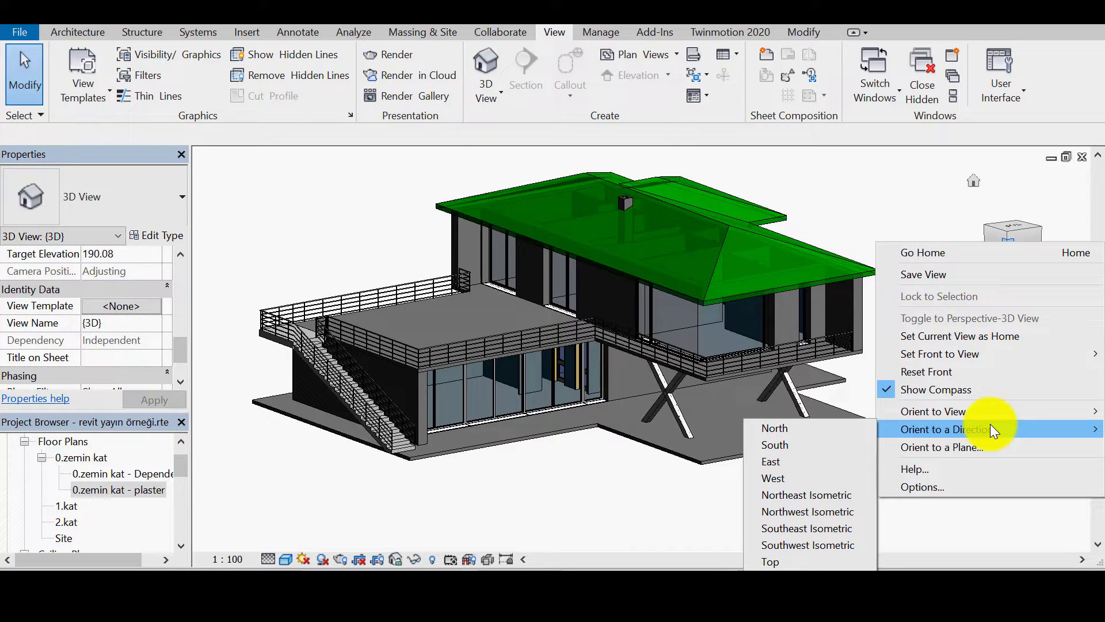
mouse_move(933, 411)
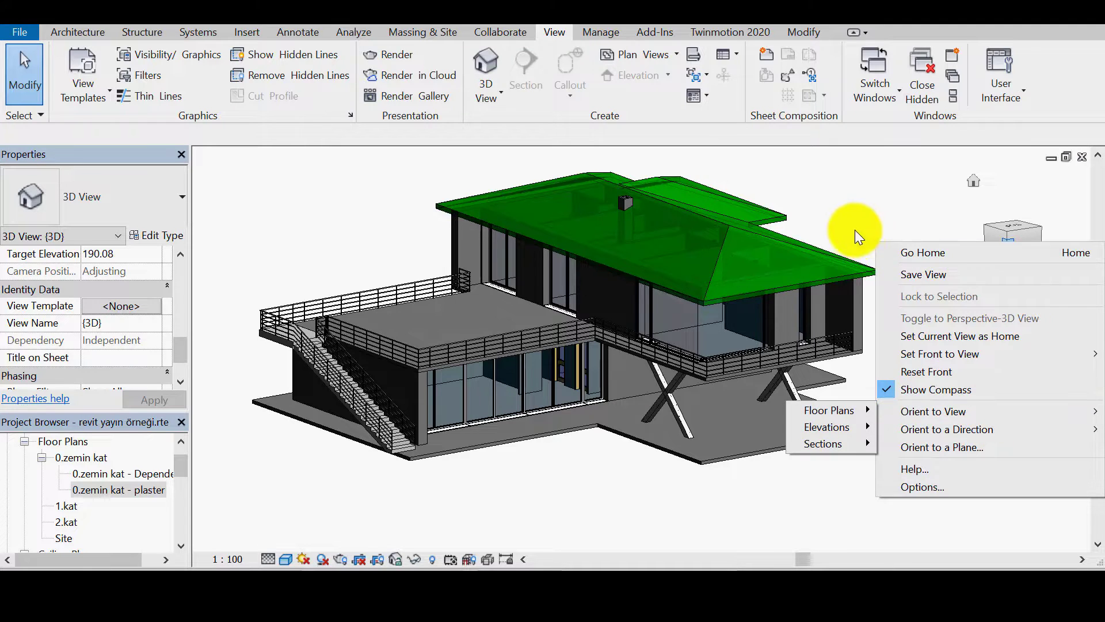
click(855, 229)
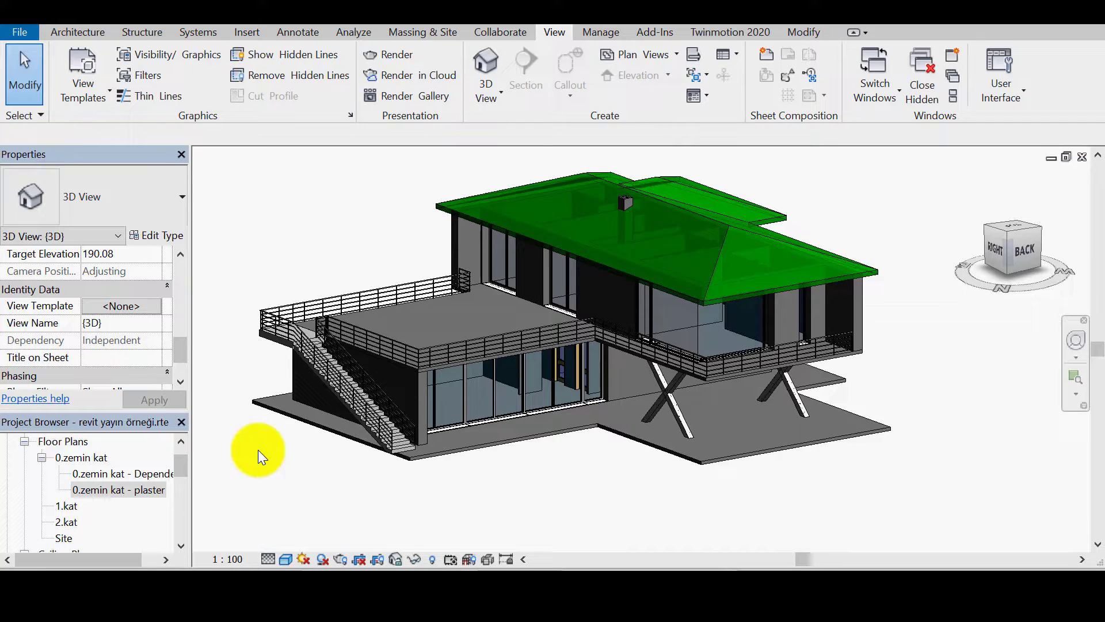
- Open the 0.zemin kat - plaster plan and place a camera above the drawings, aimed at the house
click(137, 489)
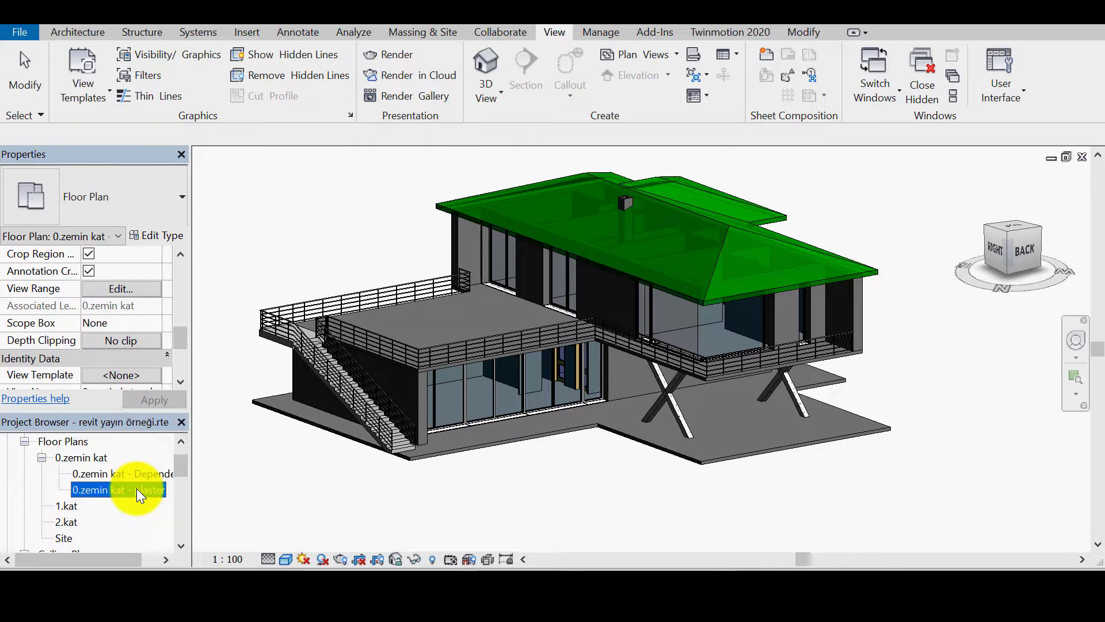
double_click(137, 488)
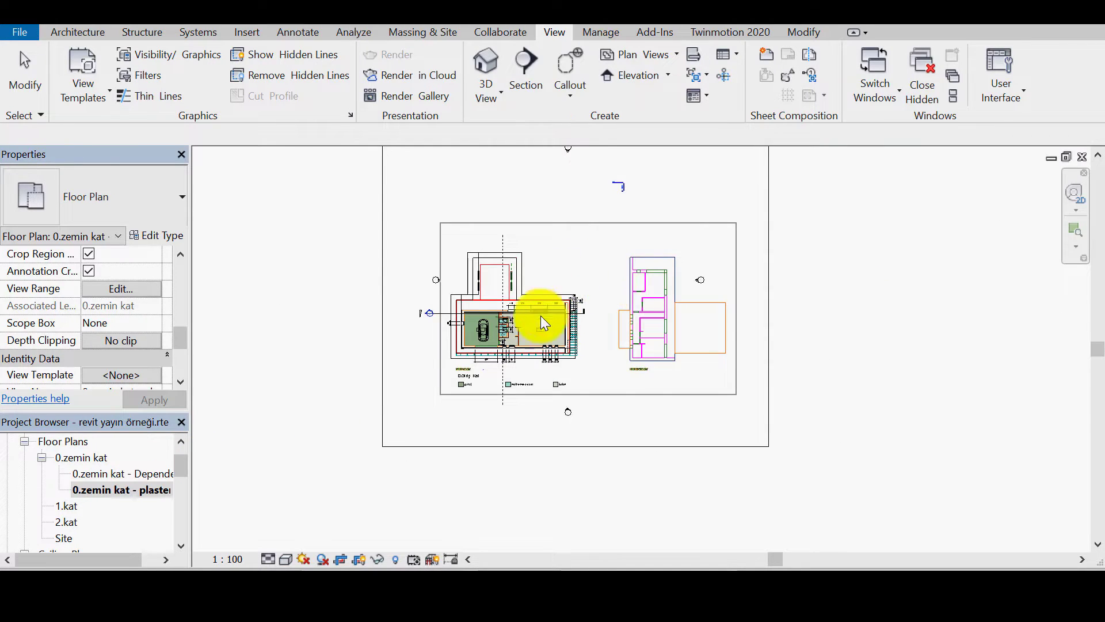
click(499, 102)
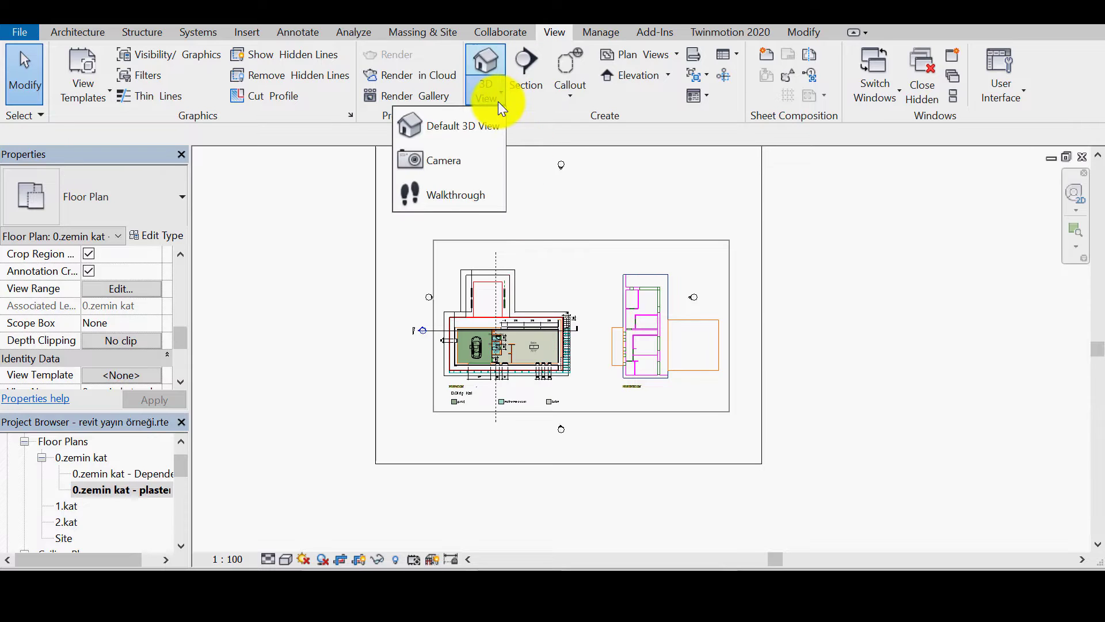
click(461, 160)
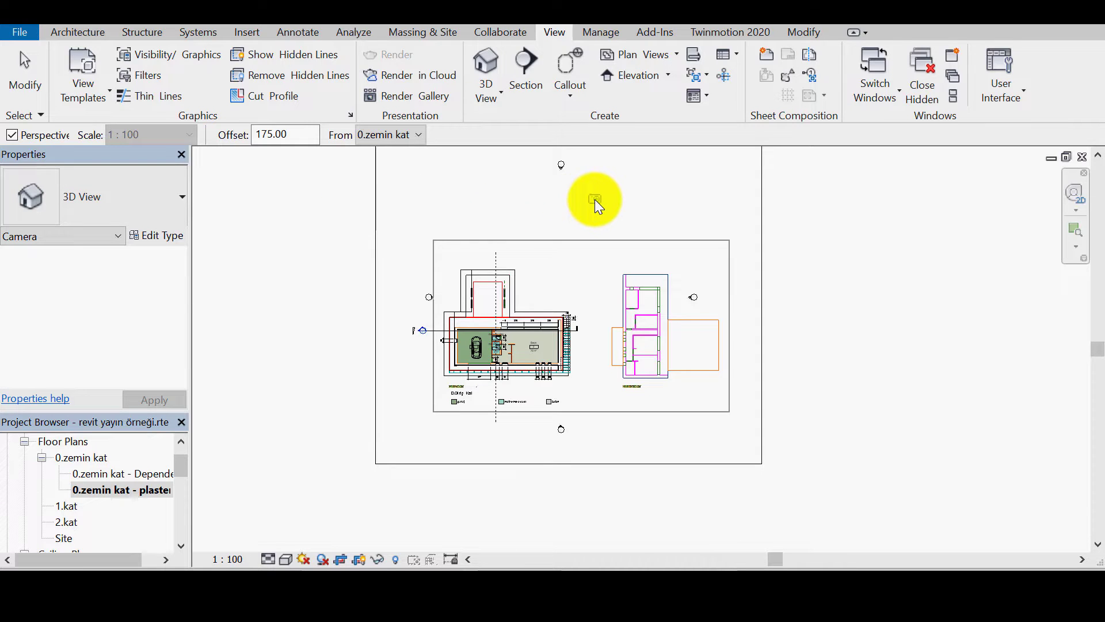
click(603, 196)
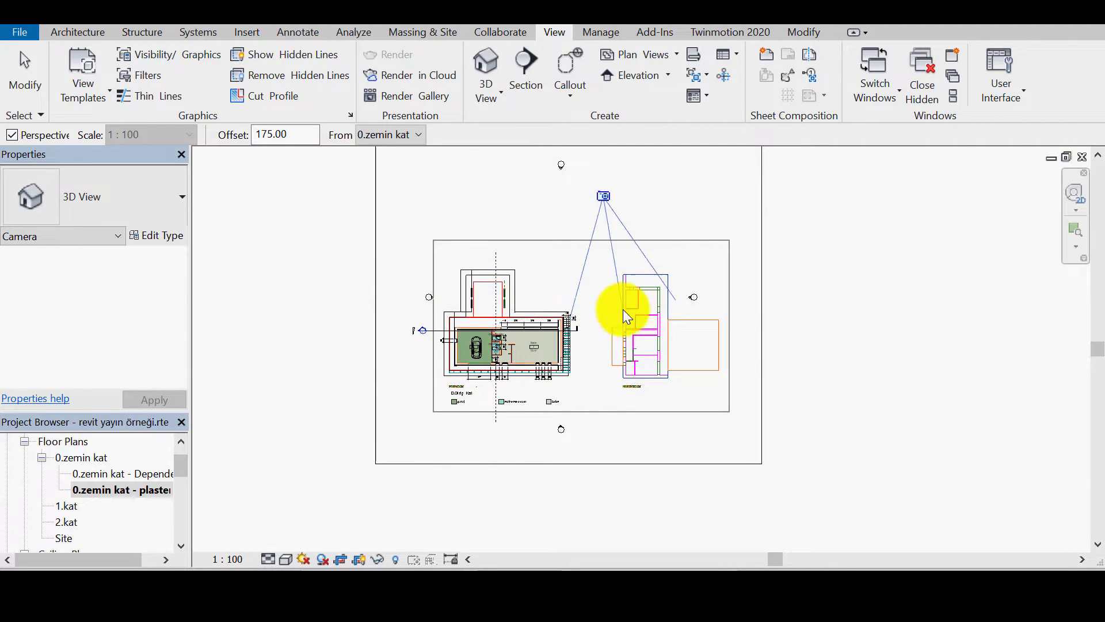
click(466, 244)
click(604, 197)
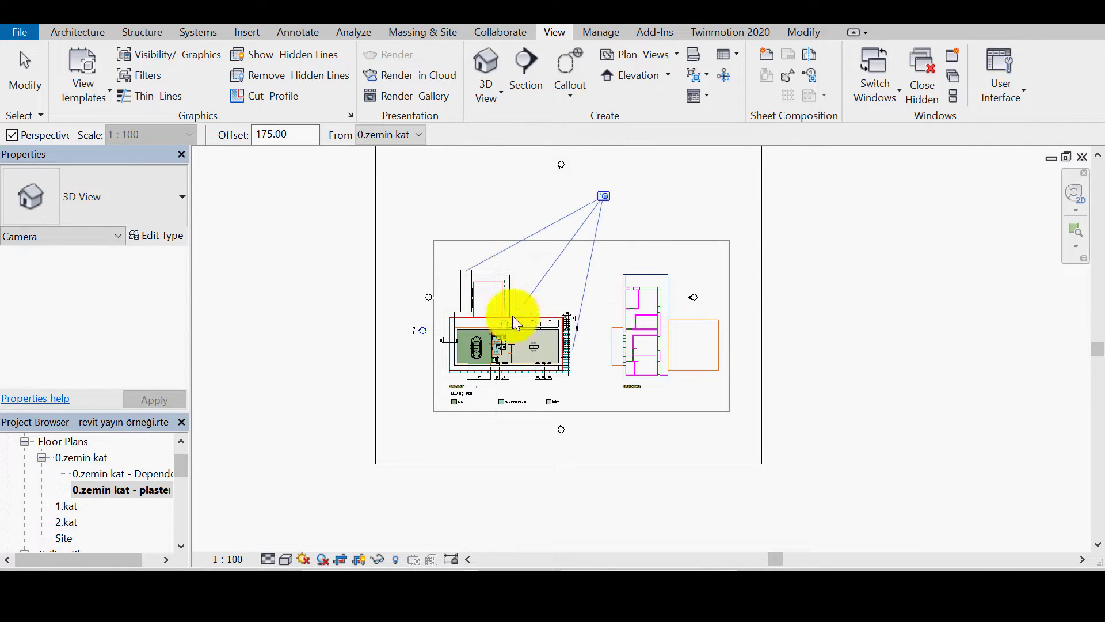
click(405, 368)
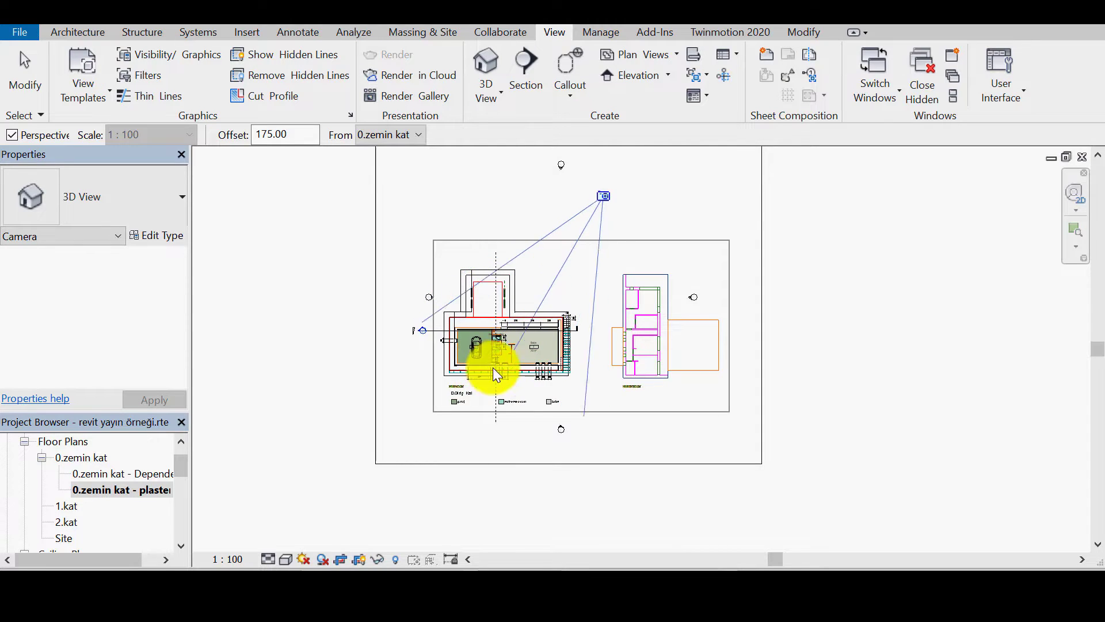
- Set the camera target to open 3D View 1, and widen its crop left and right while raising the bottom
click(403, 454)
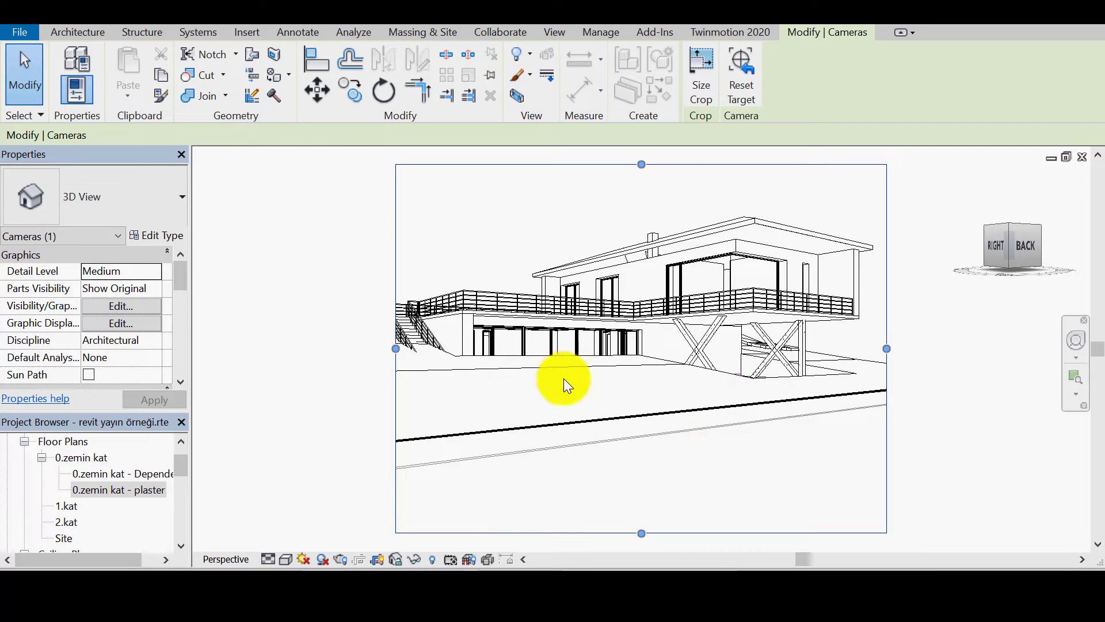
middle_drag(506, 364, 494, 365)
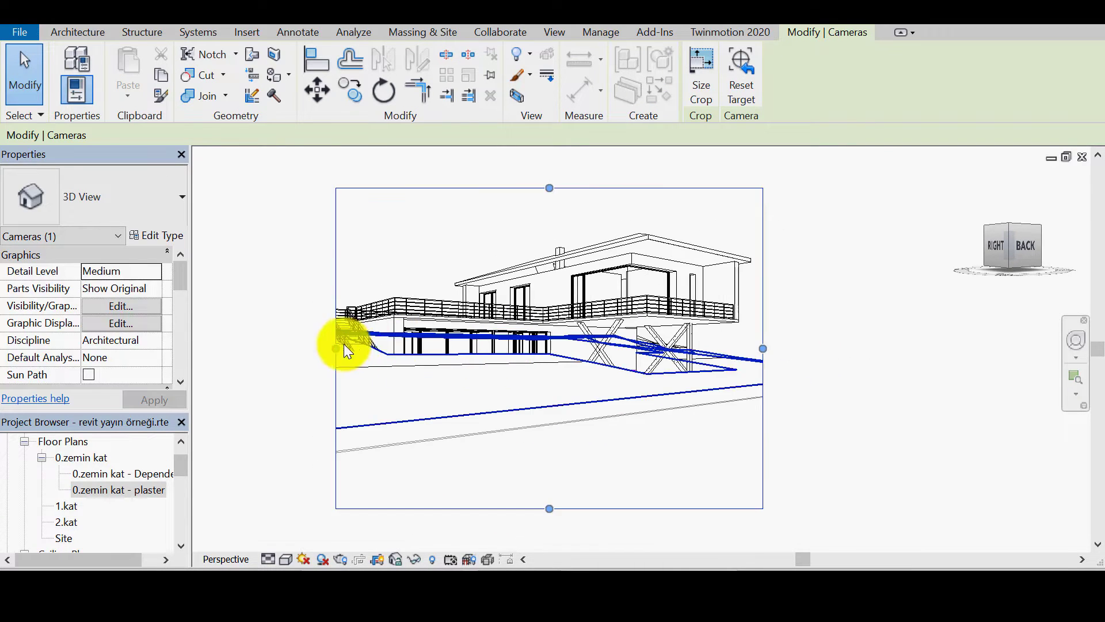
drag(336, 348, 292, 348)
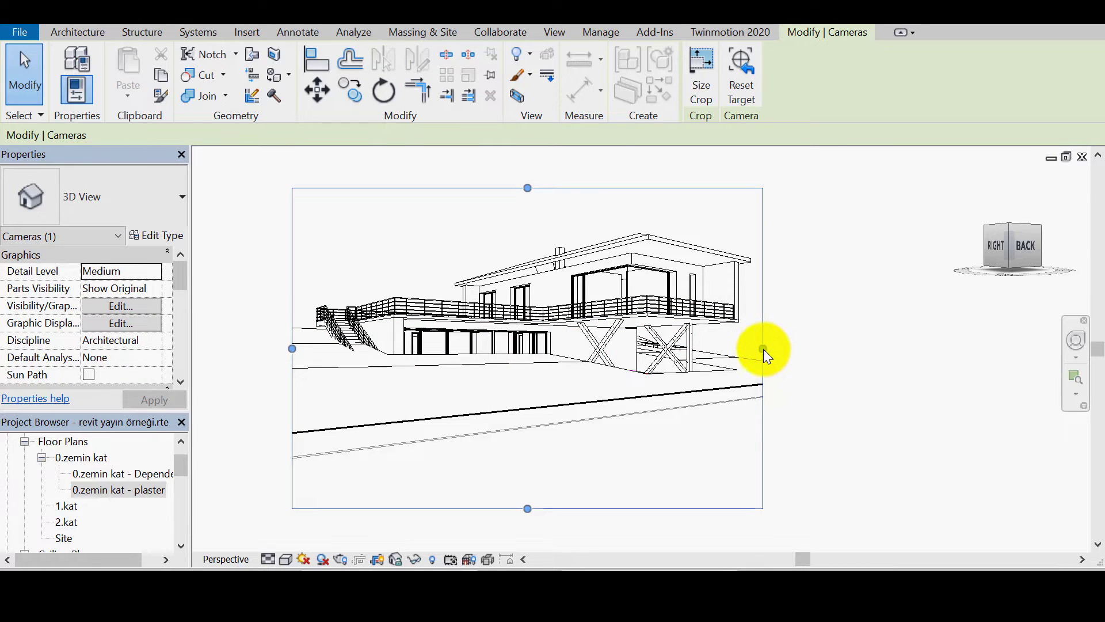
drag(763, 349, 817, 349)
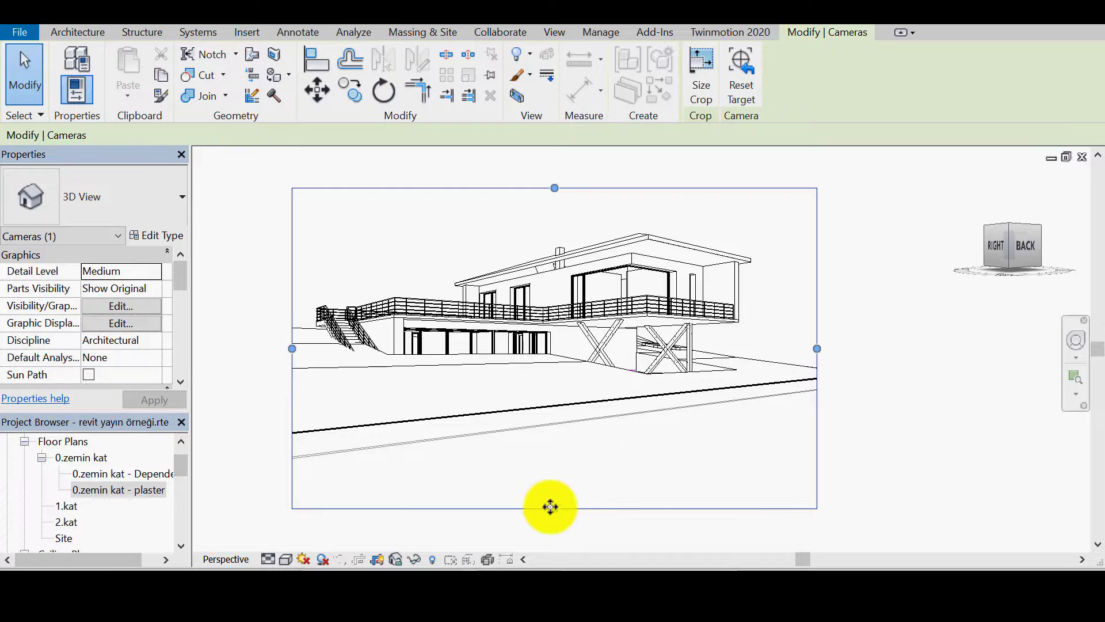
drag(550, 506, 562, 469)
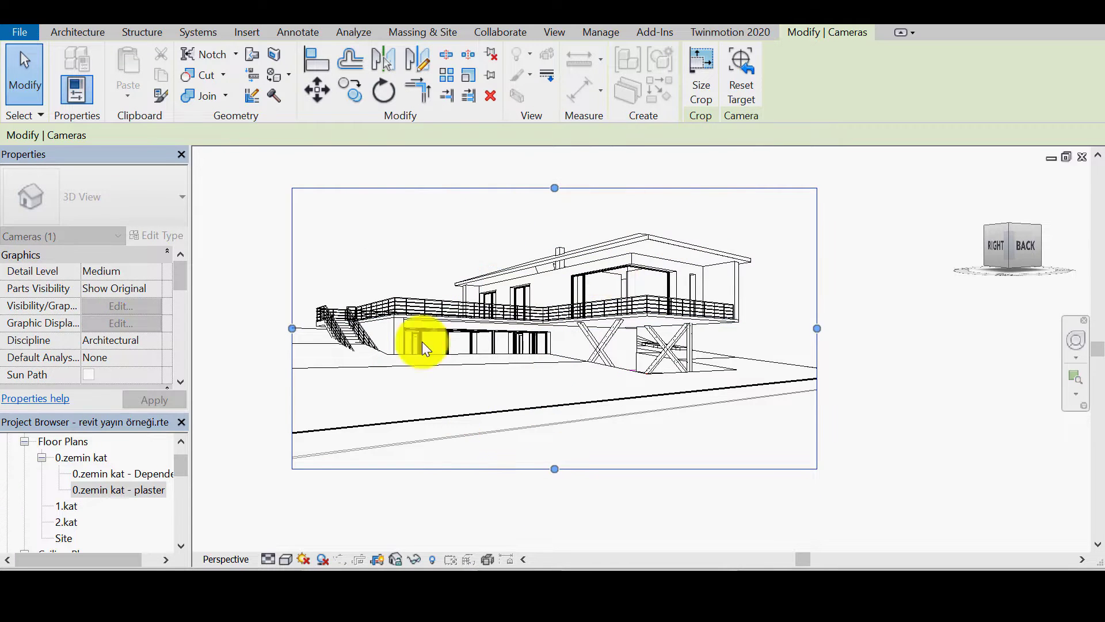
- Set the 3D View 1 visual style to Consistent Colors
click(285, 559)
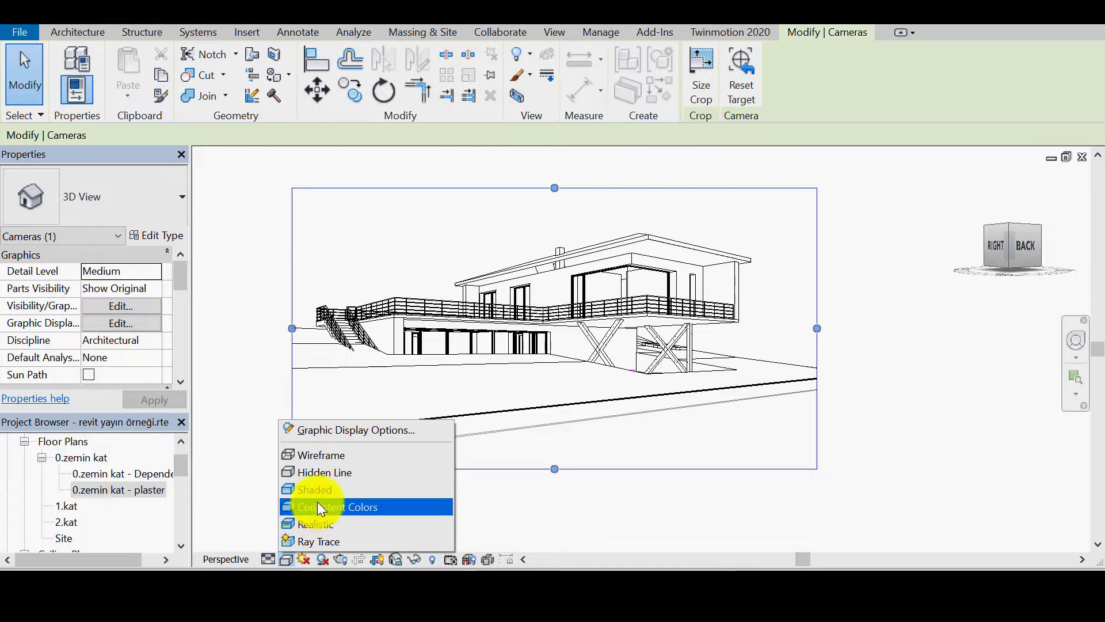
click(316, 492)
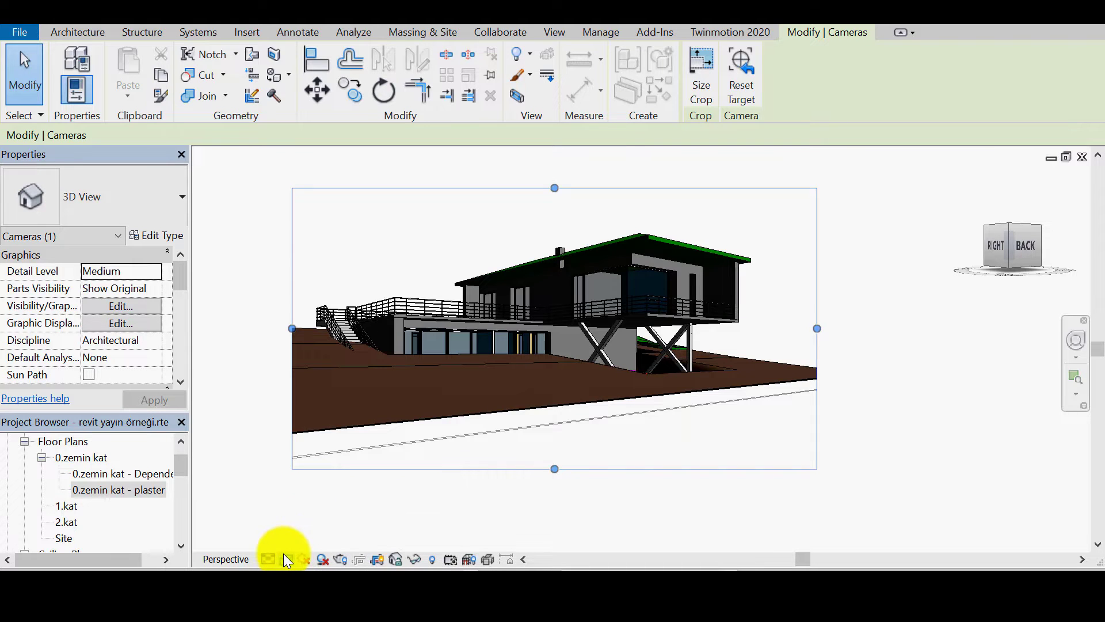
click(284, 556)
click(330, 510)
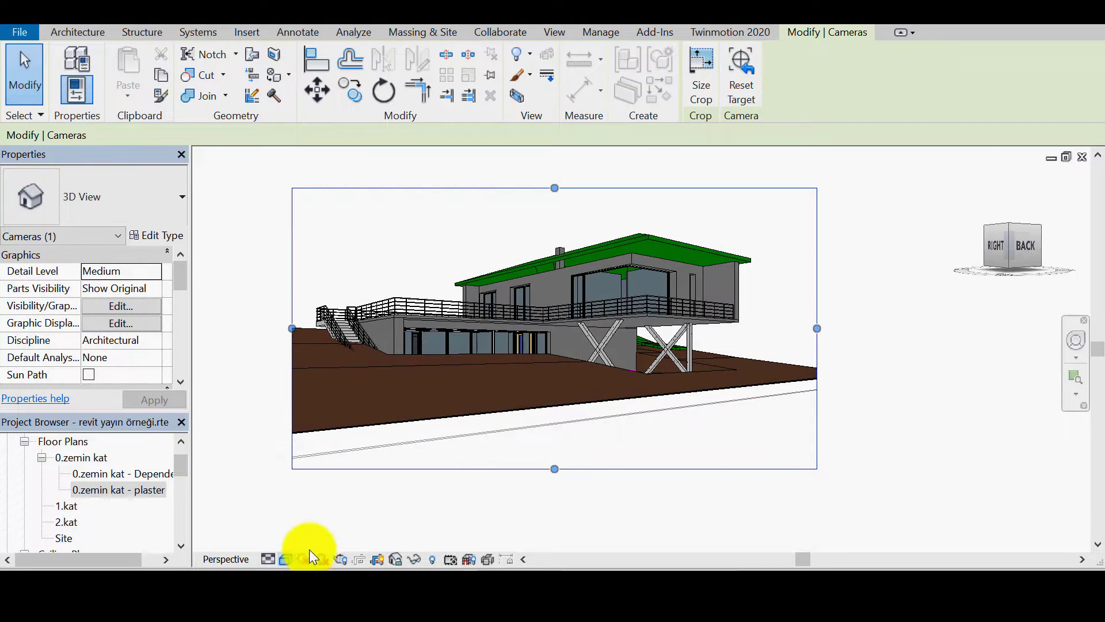
click(285, 559)
- Deselect the camera and inspect the coloured 3D View 1, briefly selecting a terrace column
click(247, 461)
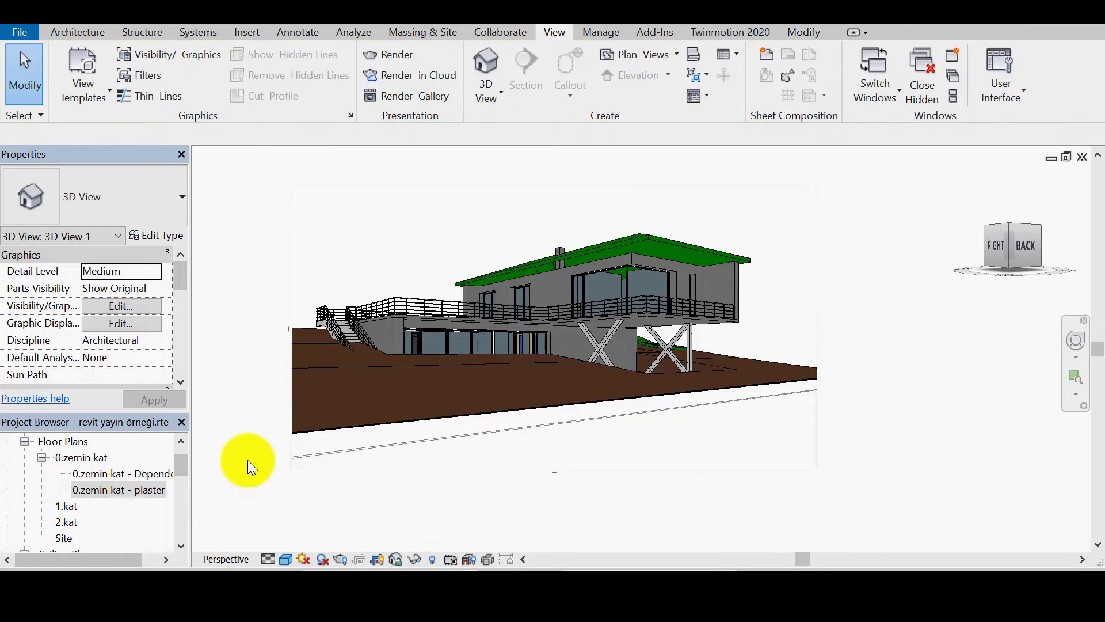
middle_drag(512, 347, 531, 353)
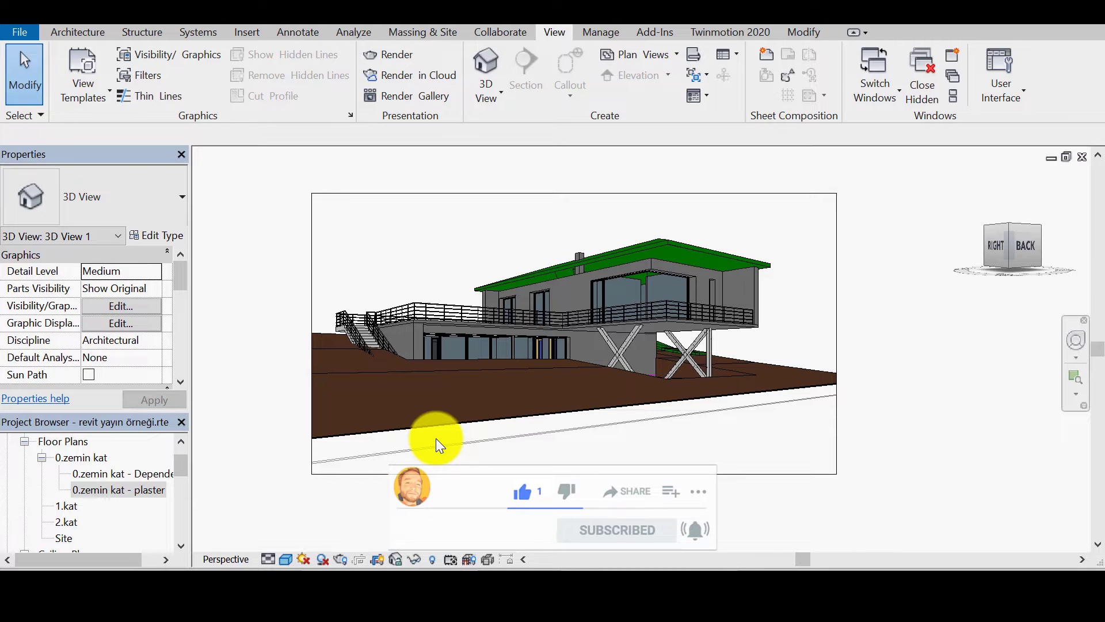
click(709, 343)
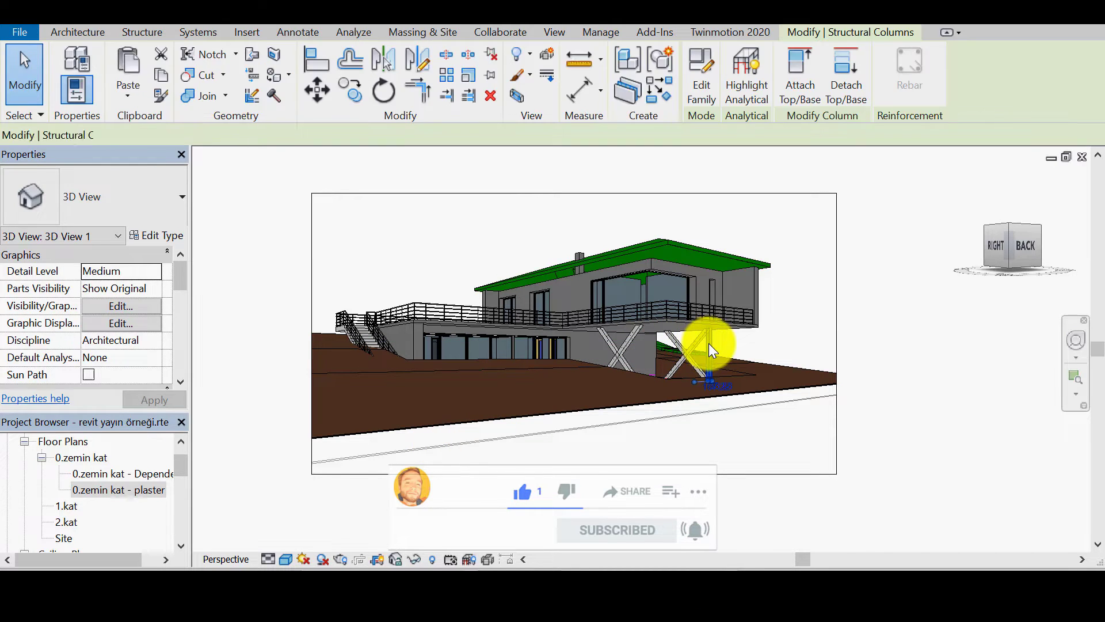
click(802, 334)
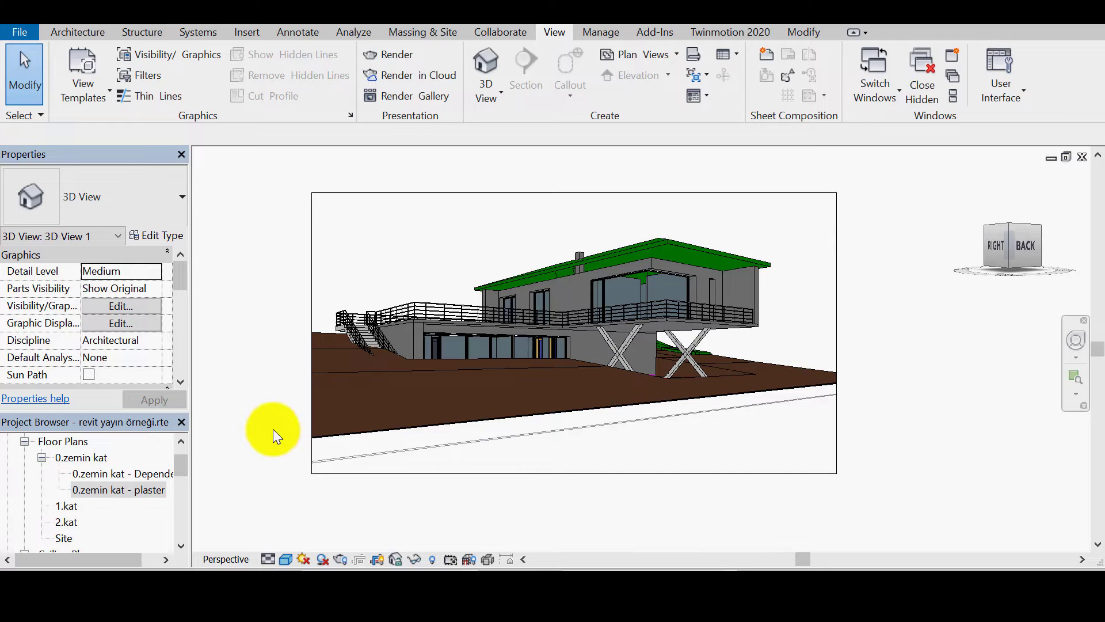
middle_drag(273, 429, 288, 432)
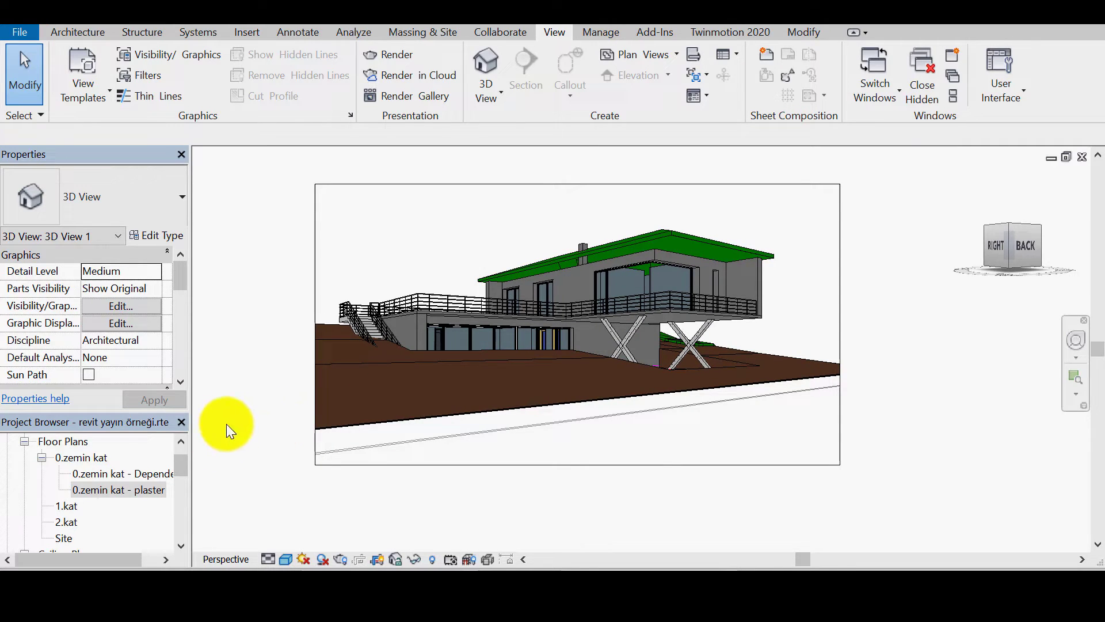
- Open the 0.zemin kat - plaster floor plan and scroll the Project Browser to the 3D views
double_click(122, 491)
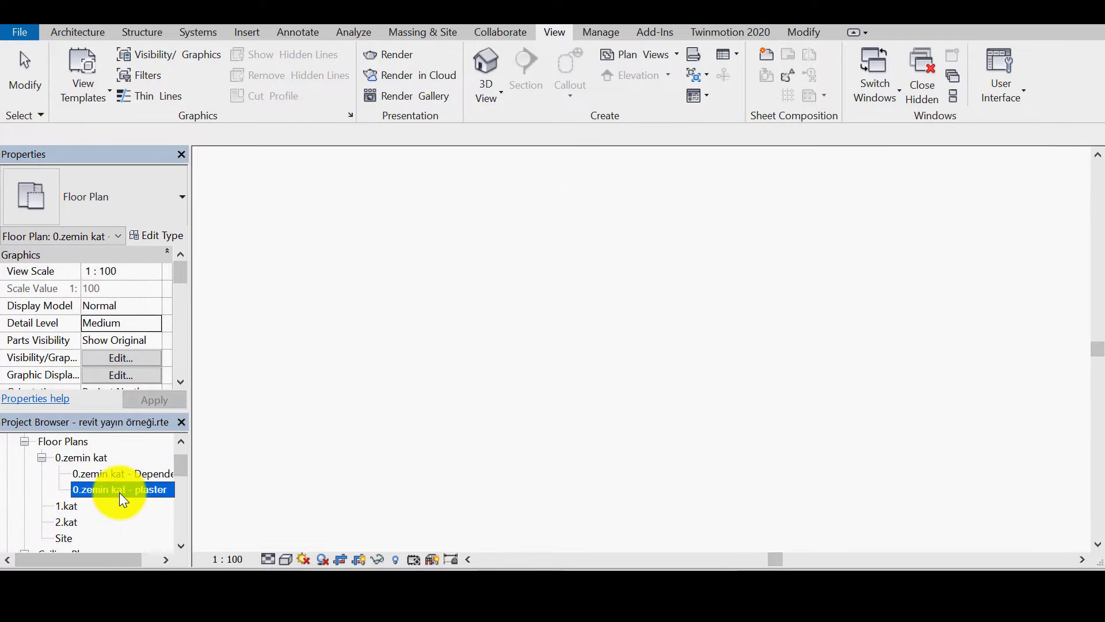
middle_drag(568, 330, 552, 347)
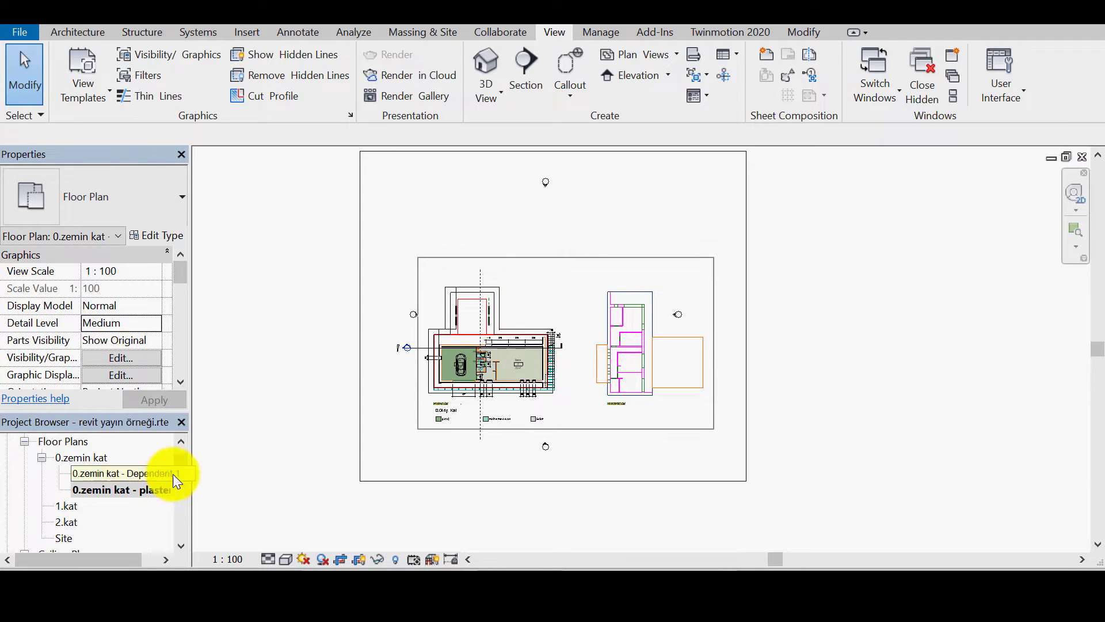
drag(180, 465, 178, 492)
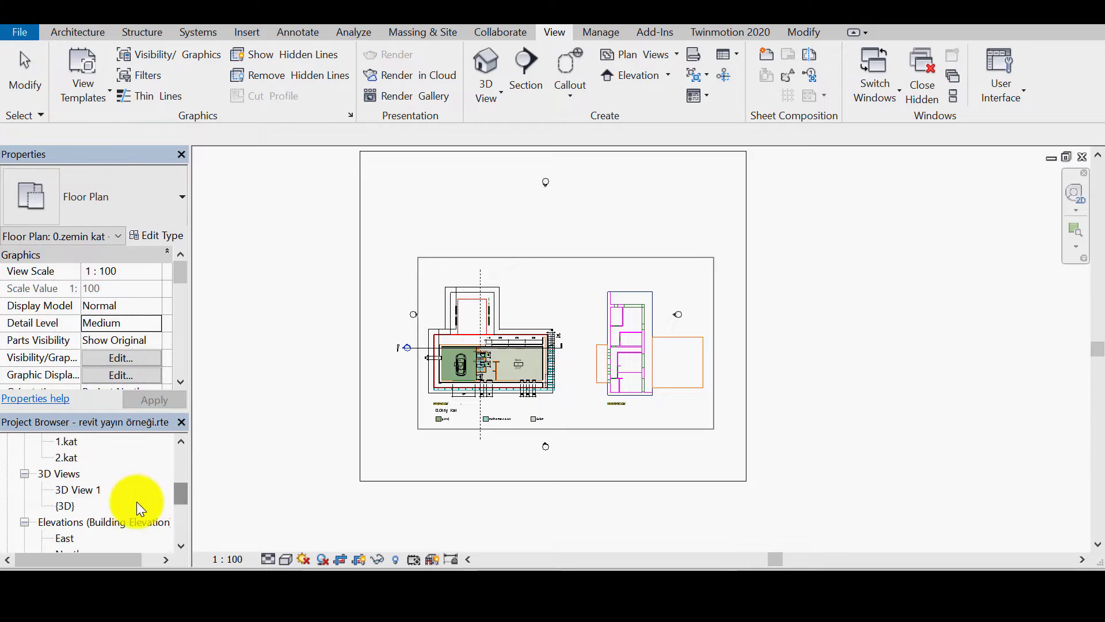
- Rename the perspective view 3D View 1 to camera1
double_click(87, 489)
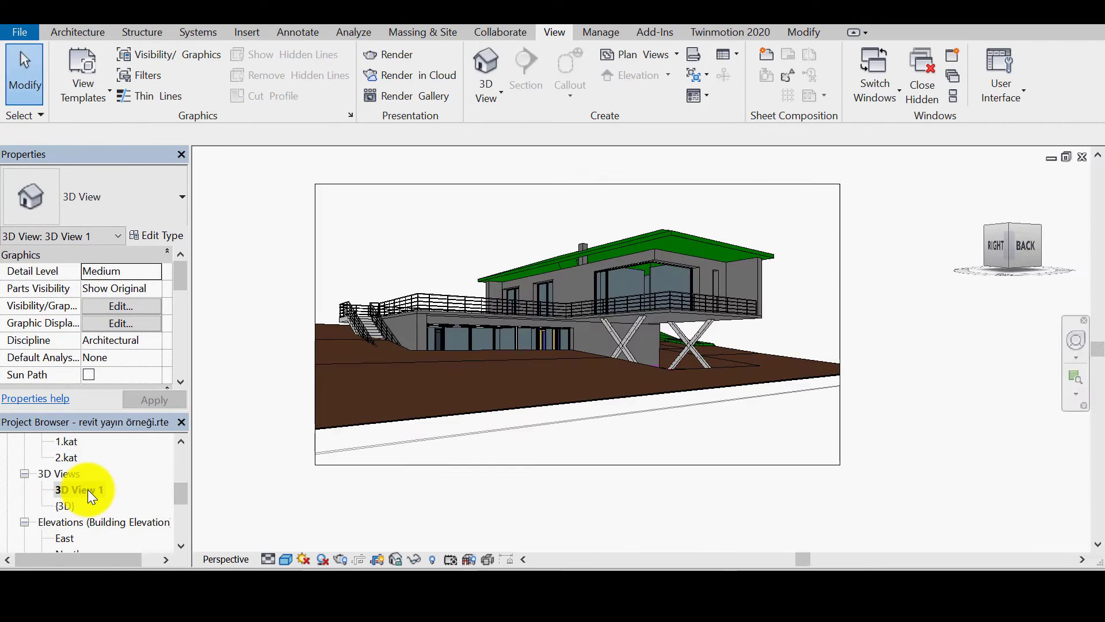
right_click(87, 490)
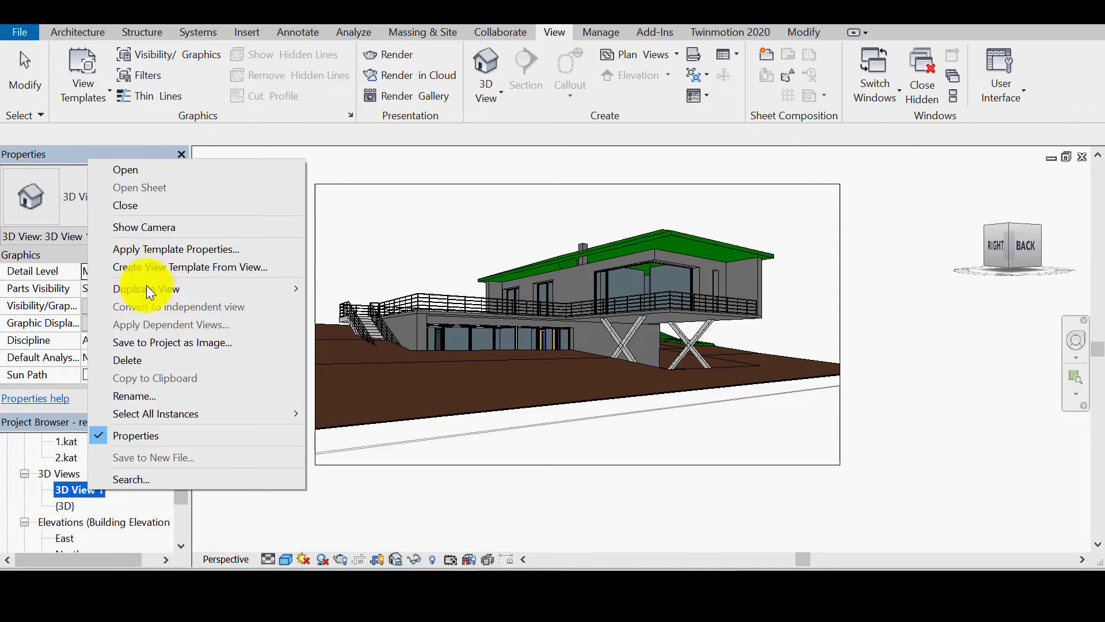
click(147, 395)
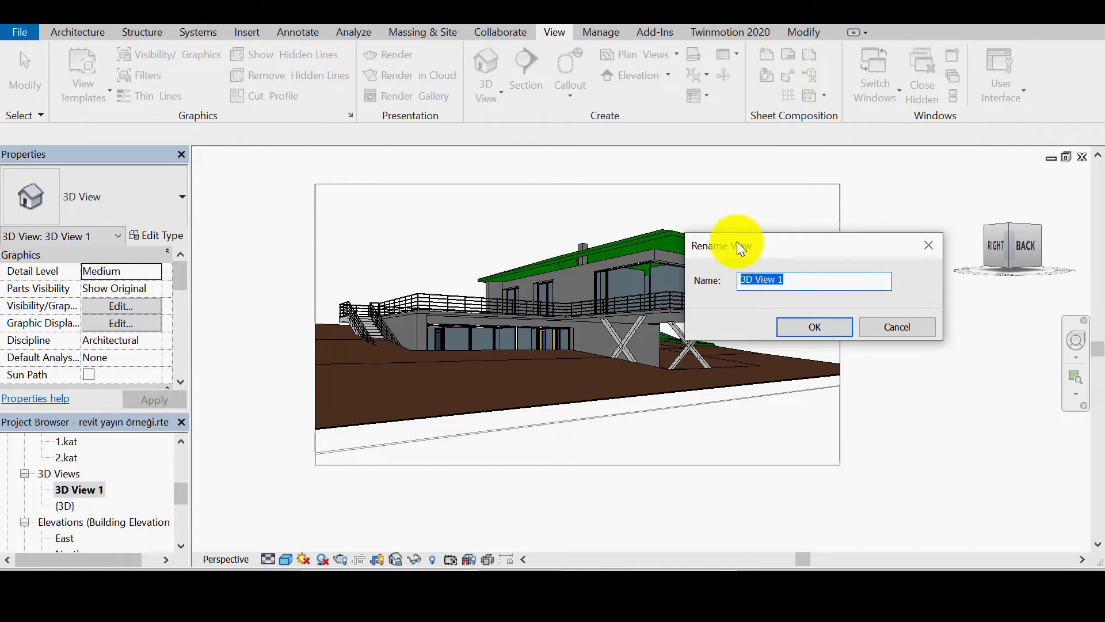
key(BackSpace)
text(came)
text(ra1)
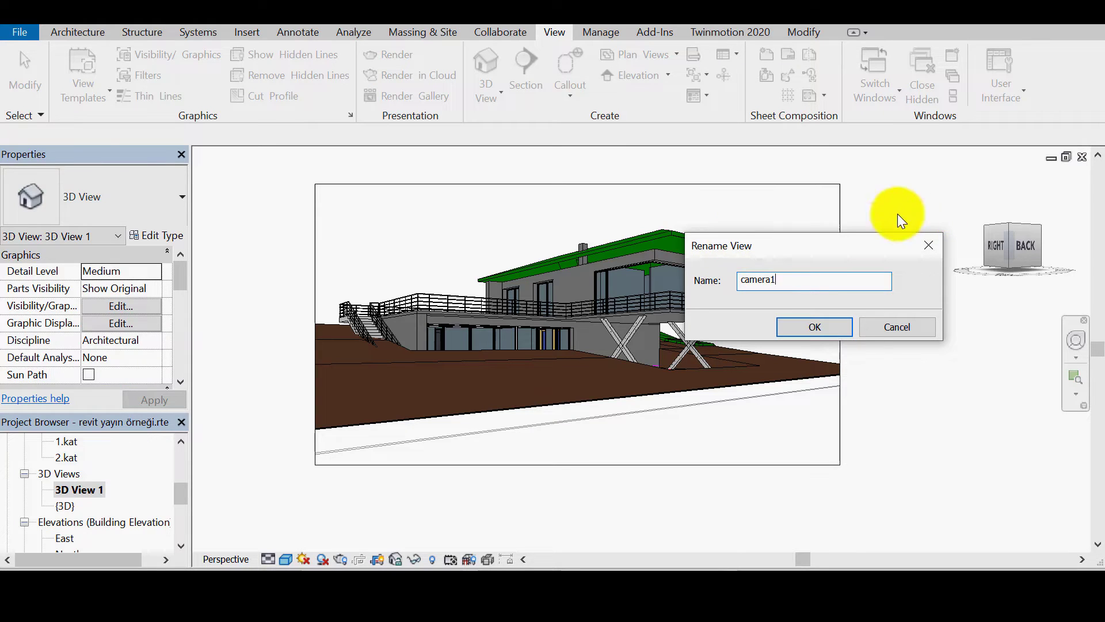
click(819, 323)
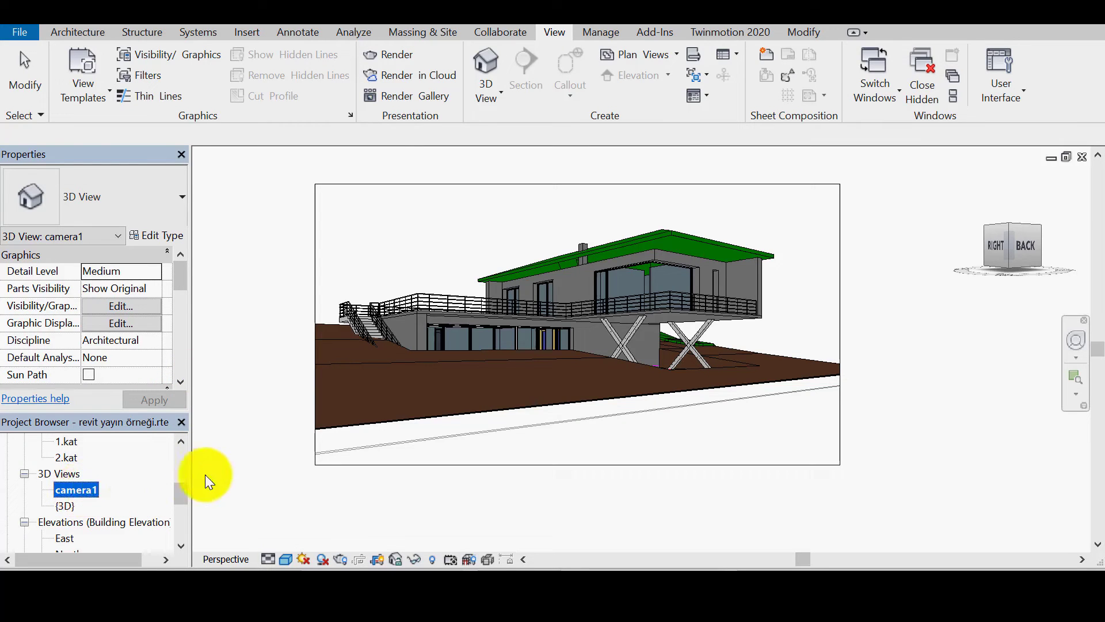
scroll(179, 475, up, 1)
scroll(158, 471, up, 2)
- Show camera1's camera on the 0.zemin kat - plaster plan, shorten its far extent, then reopen camera1
double_click(113, 505)
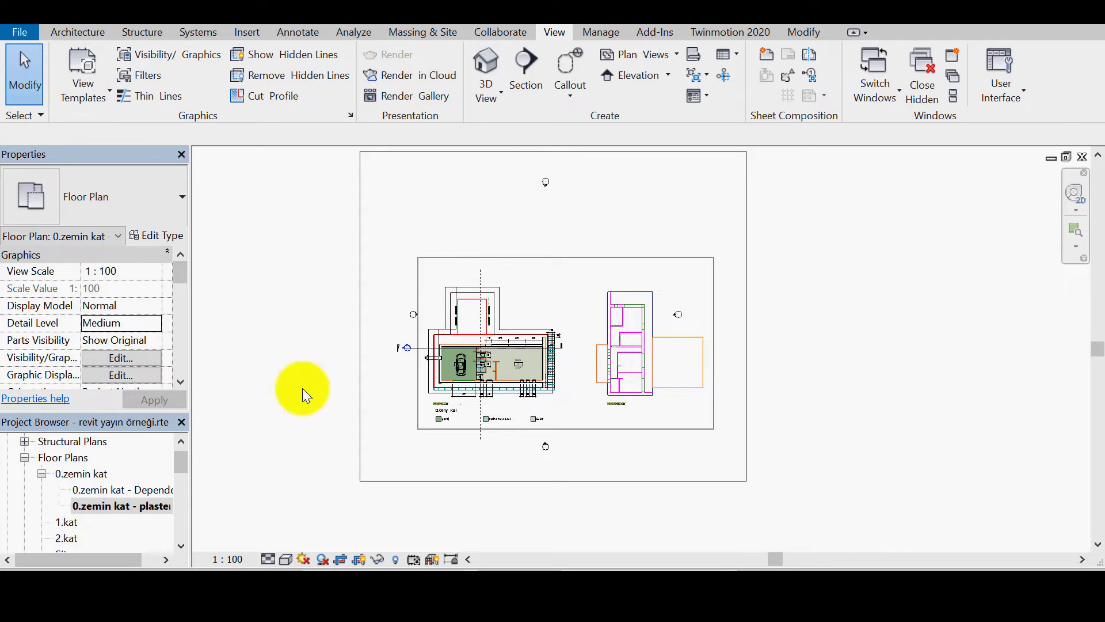
drag(182, 464, 178, 501)
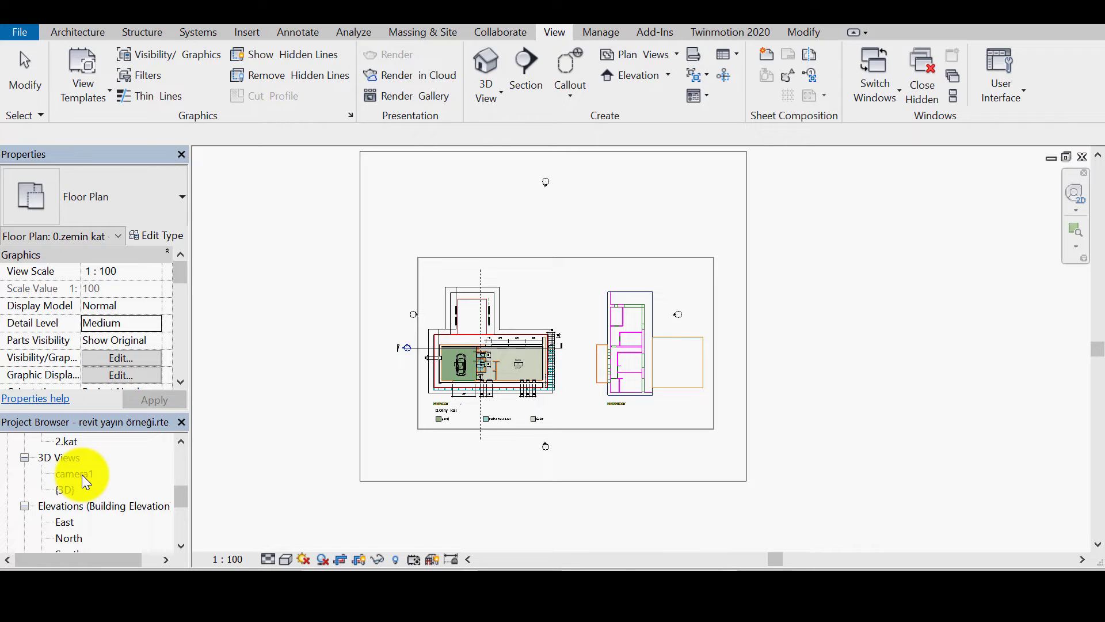
right_click(82, 474)
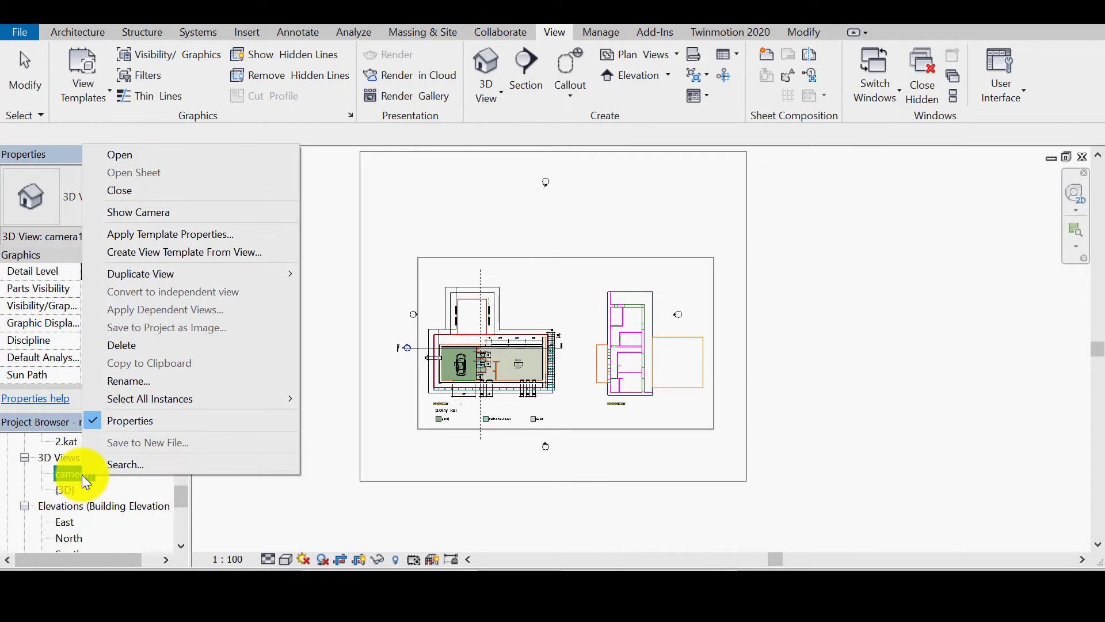
click(174, 213)
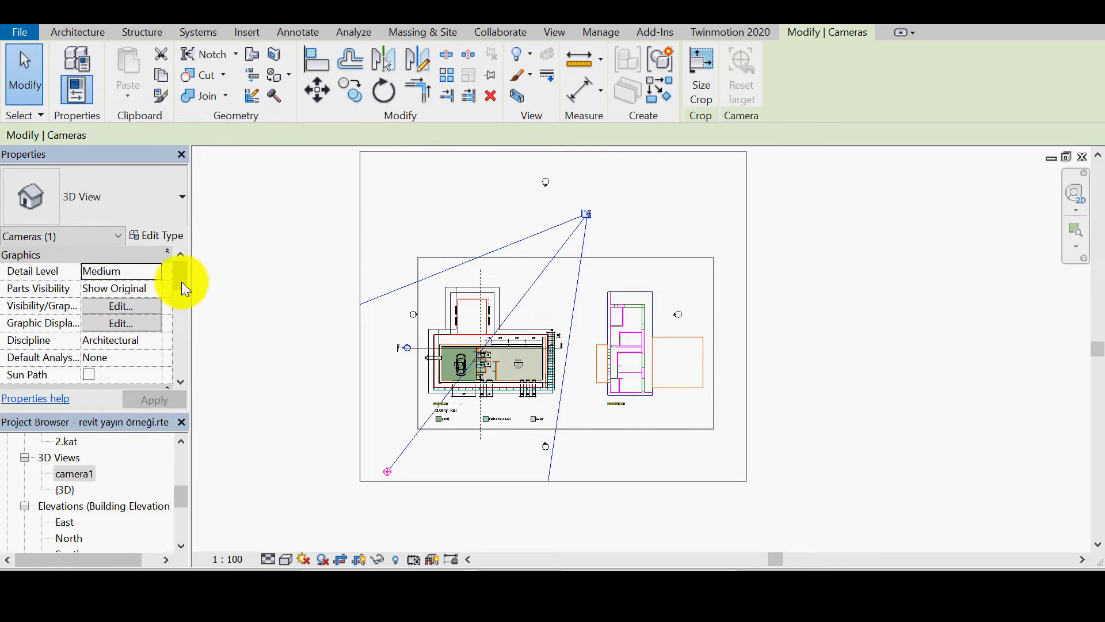
drag(181, 282, 180, 334)
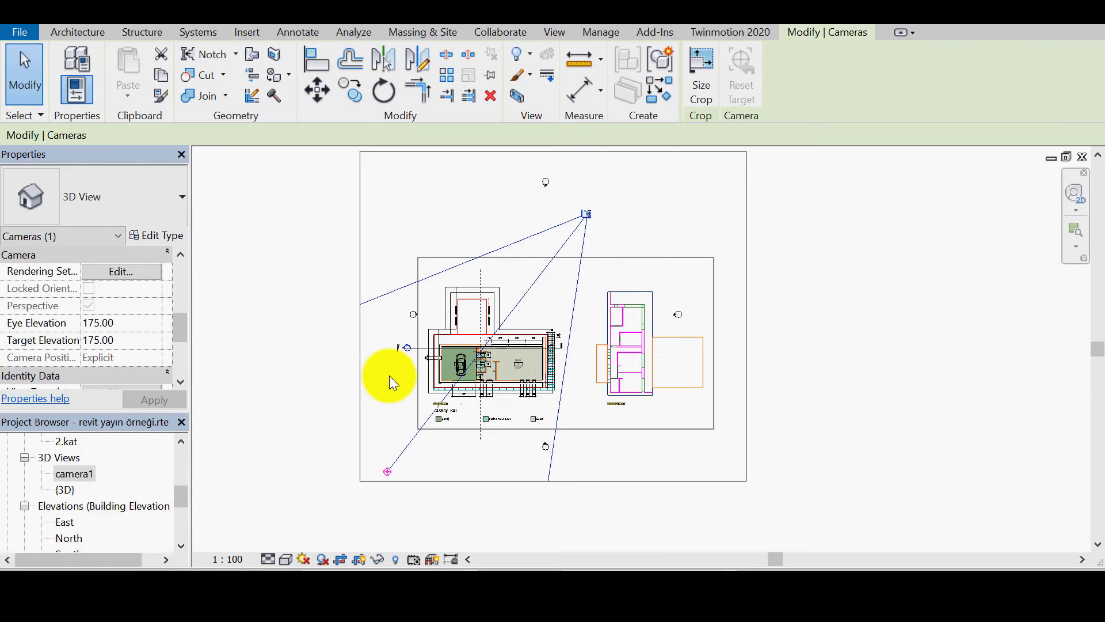
mouse_move(387, 472)
mouse_down()
mouse_move(381, 440)
mouse_move(398, 460)
mouse_up()
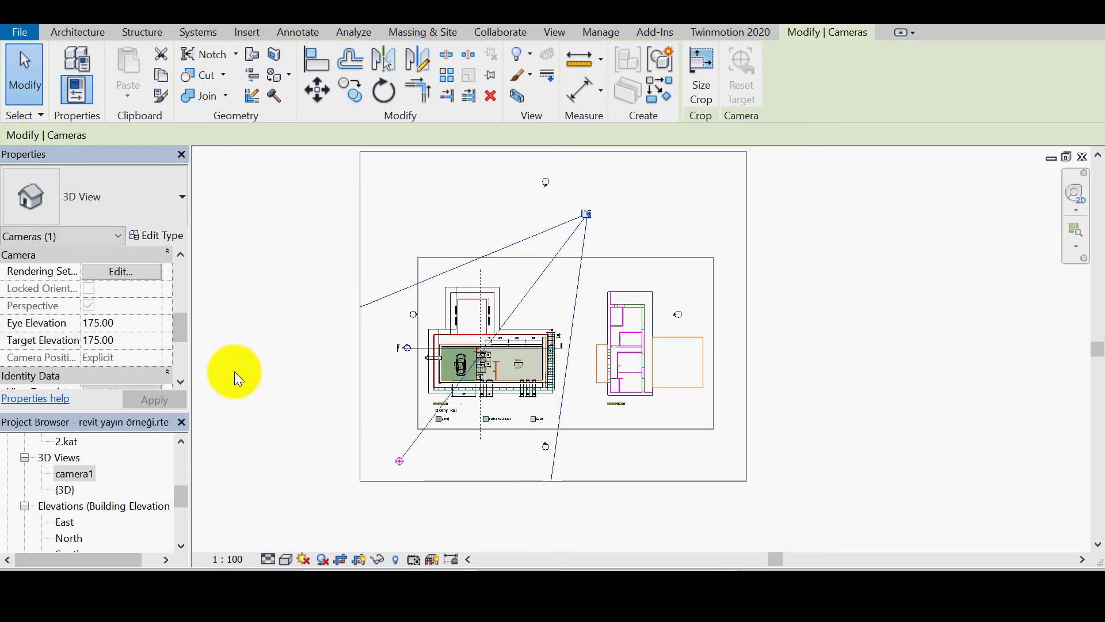
double_click(78, 474)
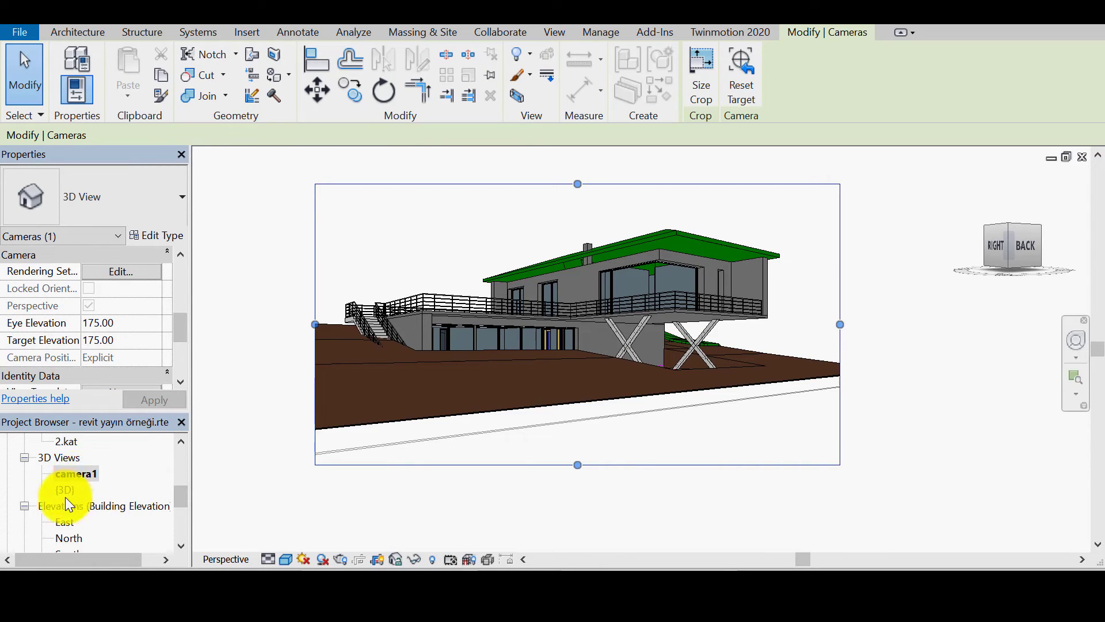
right_click(75, 473)
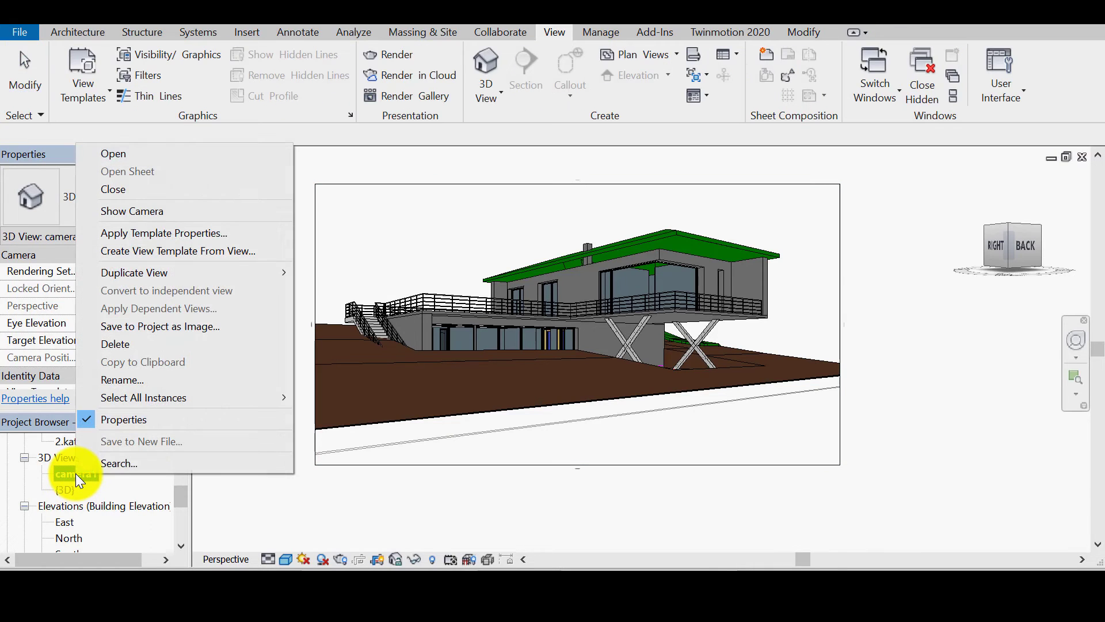
click(181, 492)
drag(181, 493, 177, 461)
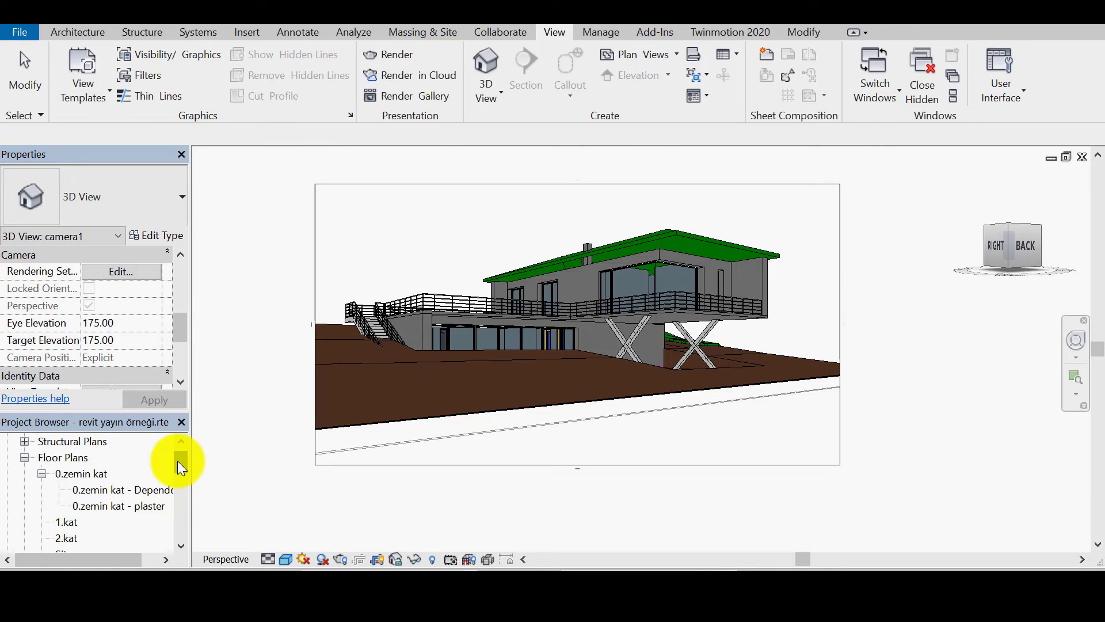
double_click(122, 508)
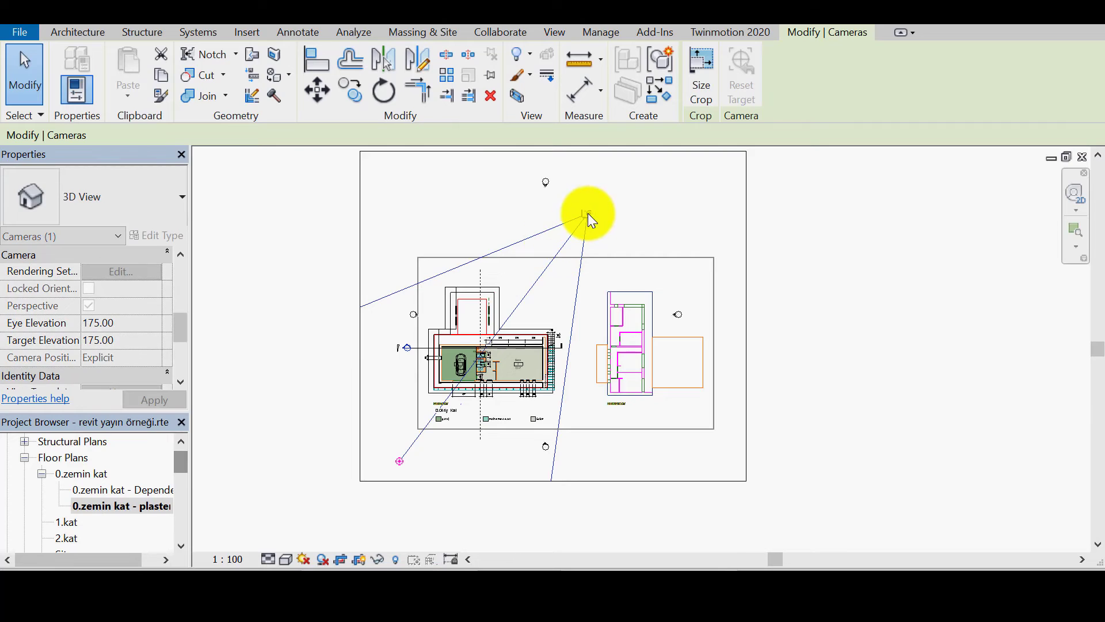
drag(588, 213, 405, 193)
drag(401, 460, 516, 412)
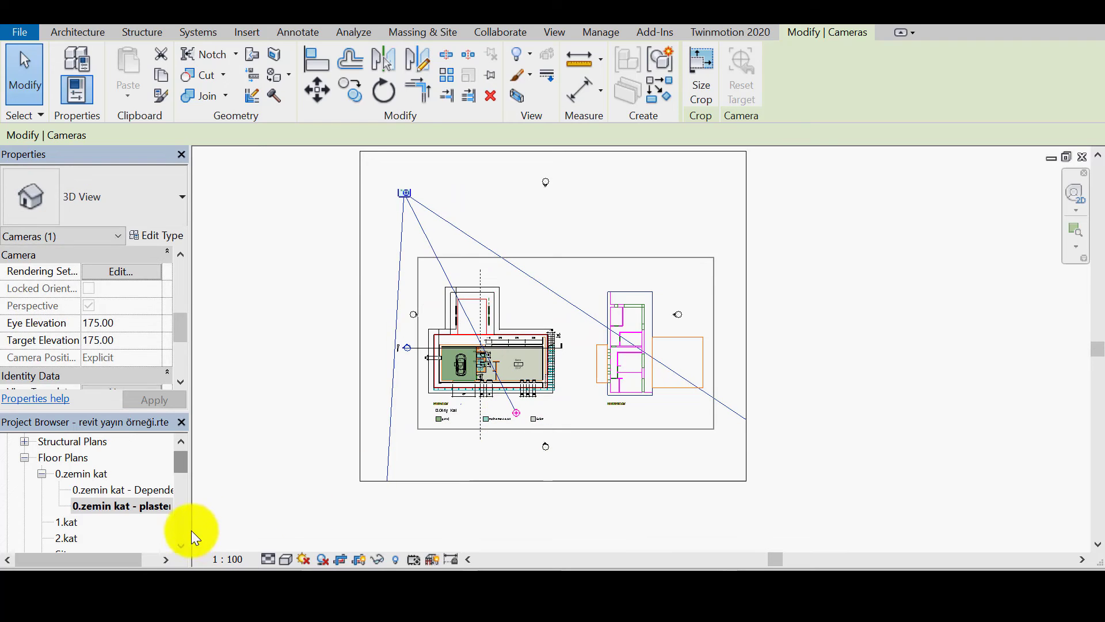
scroll(183, 484, down, 2)
double_click(78, 490)
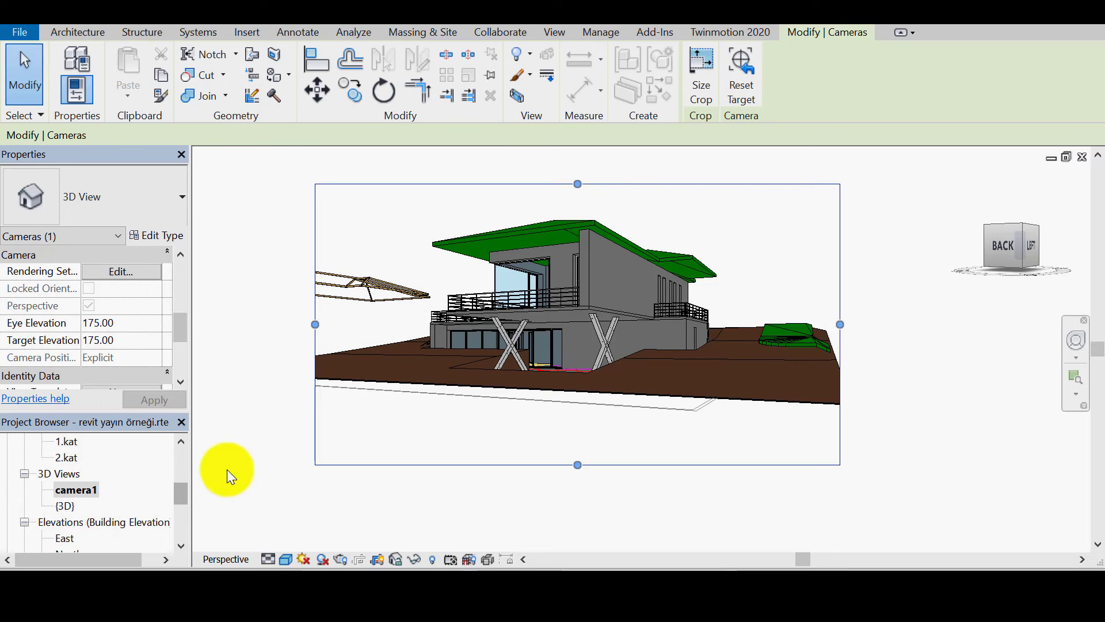
click(362, 395)
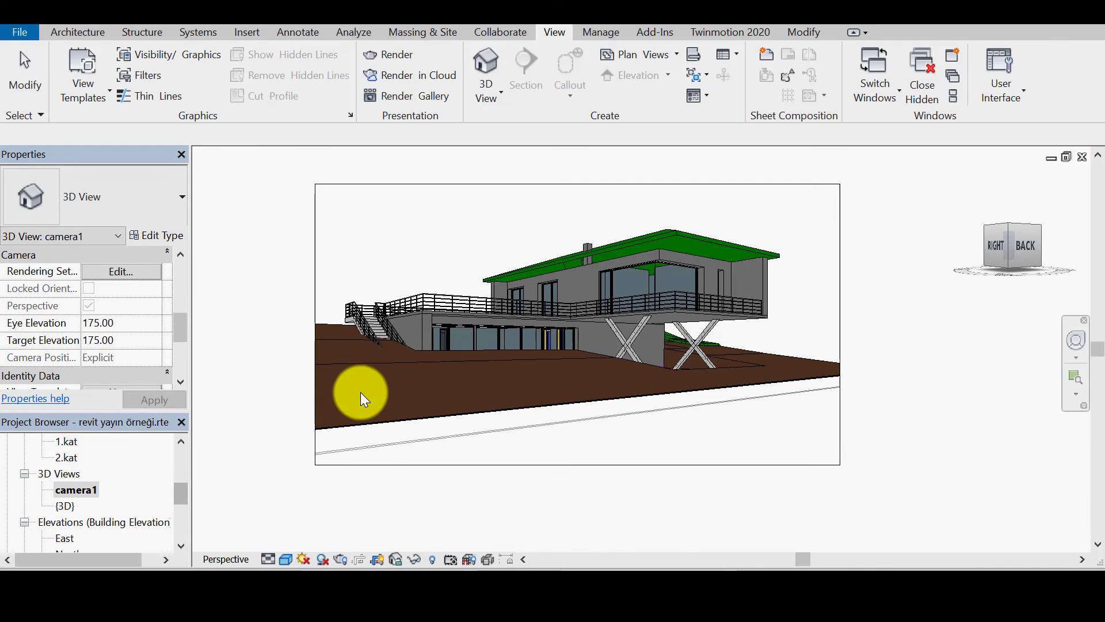